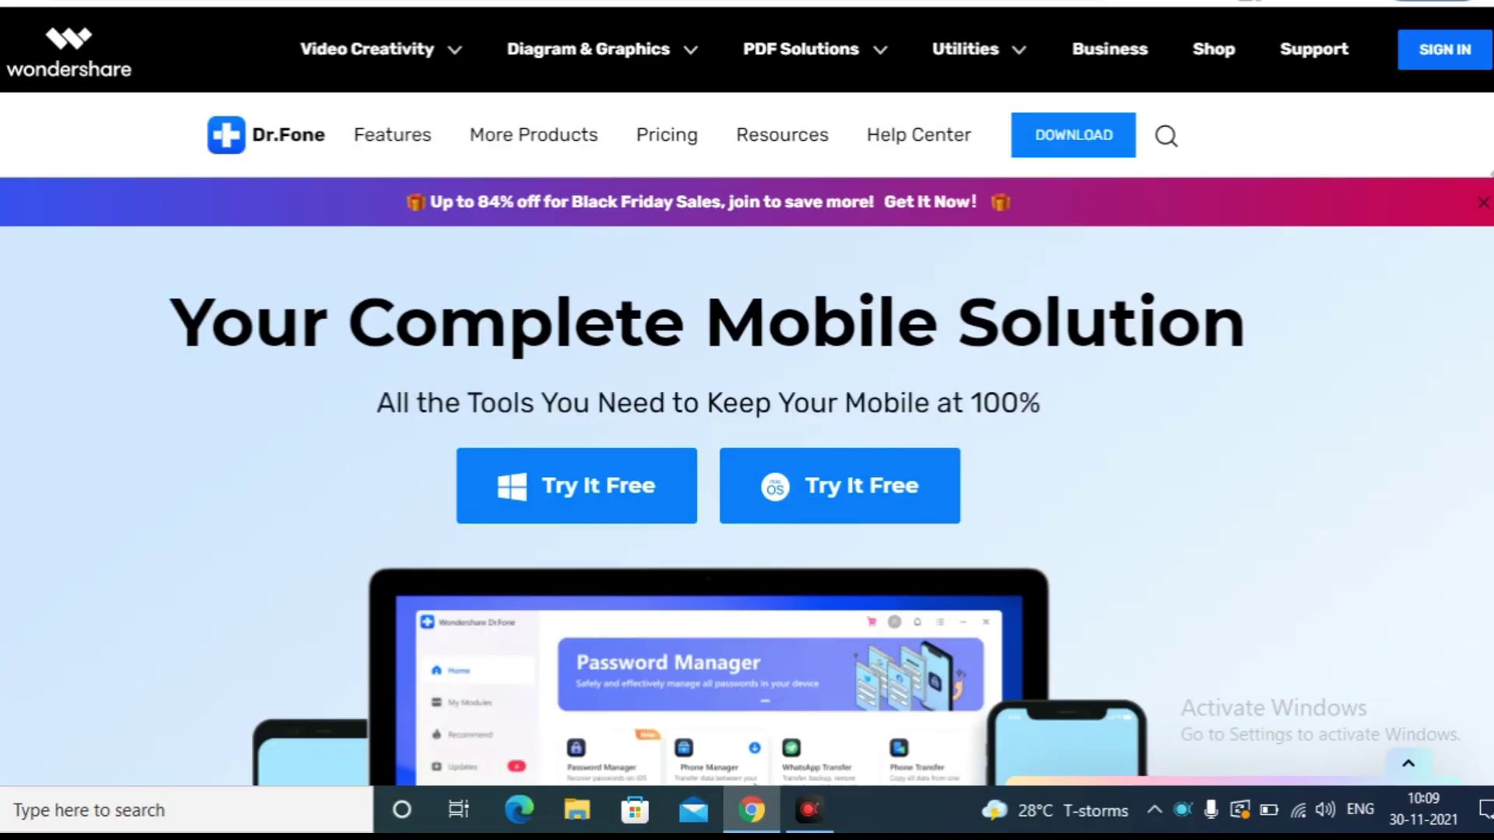
scroll(747, 421, down, 4)
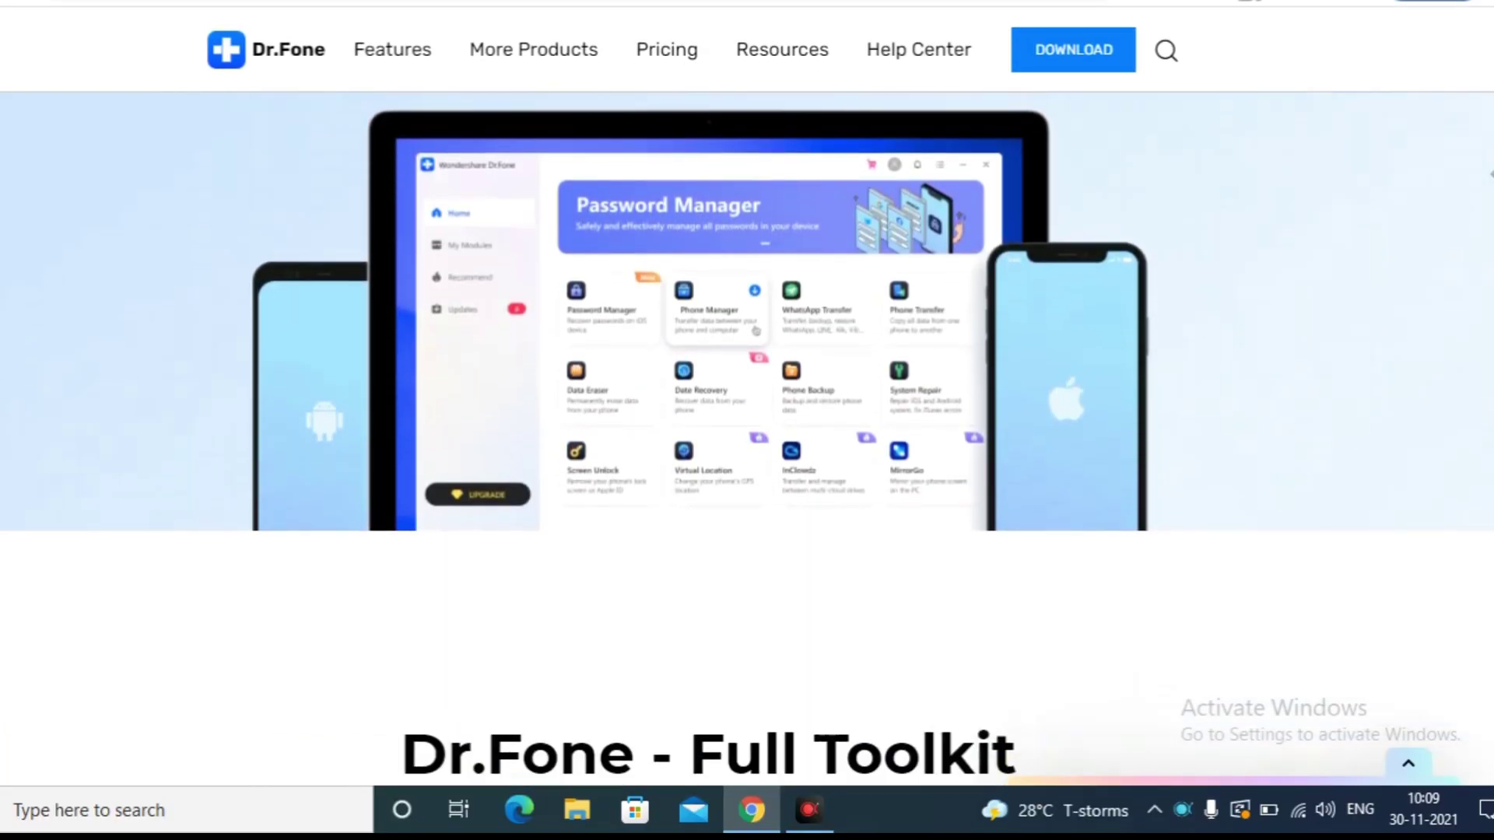
scroll(747, 439, down, 4)
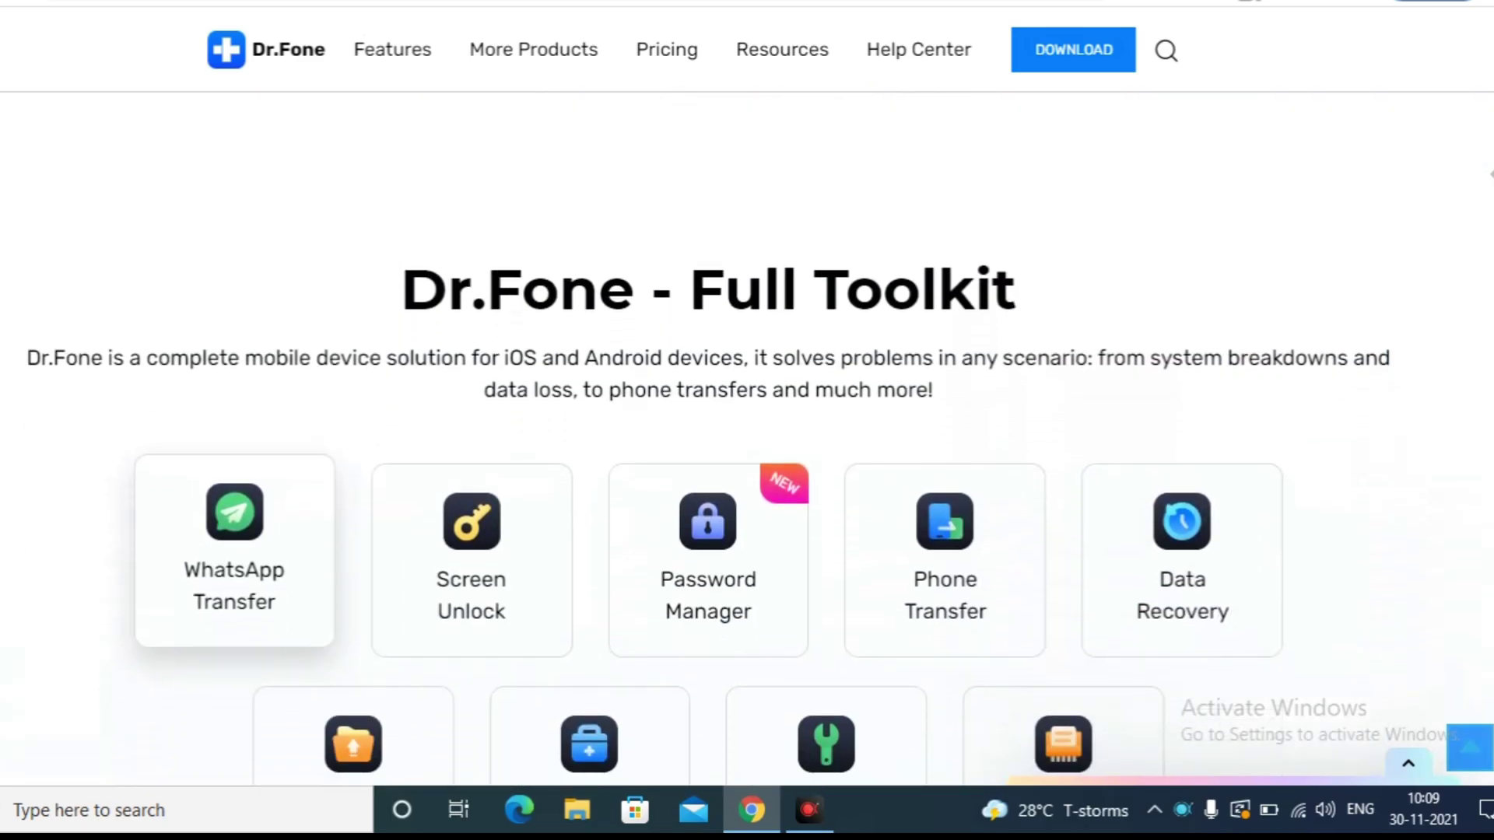
scroll(747, 466, down, 3)
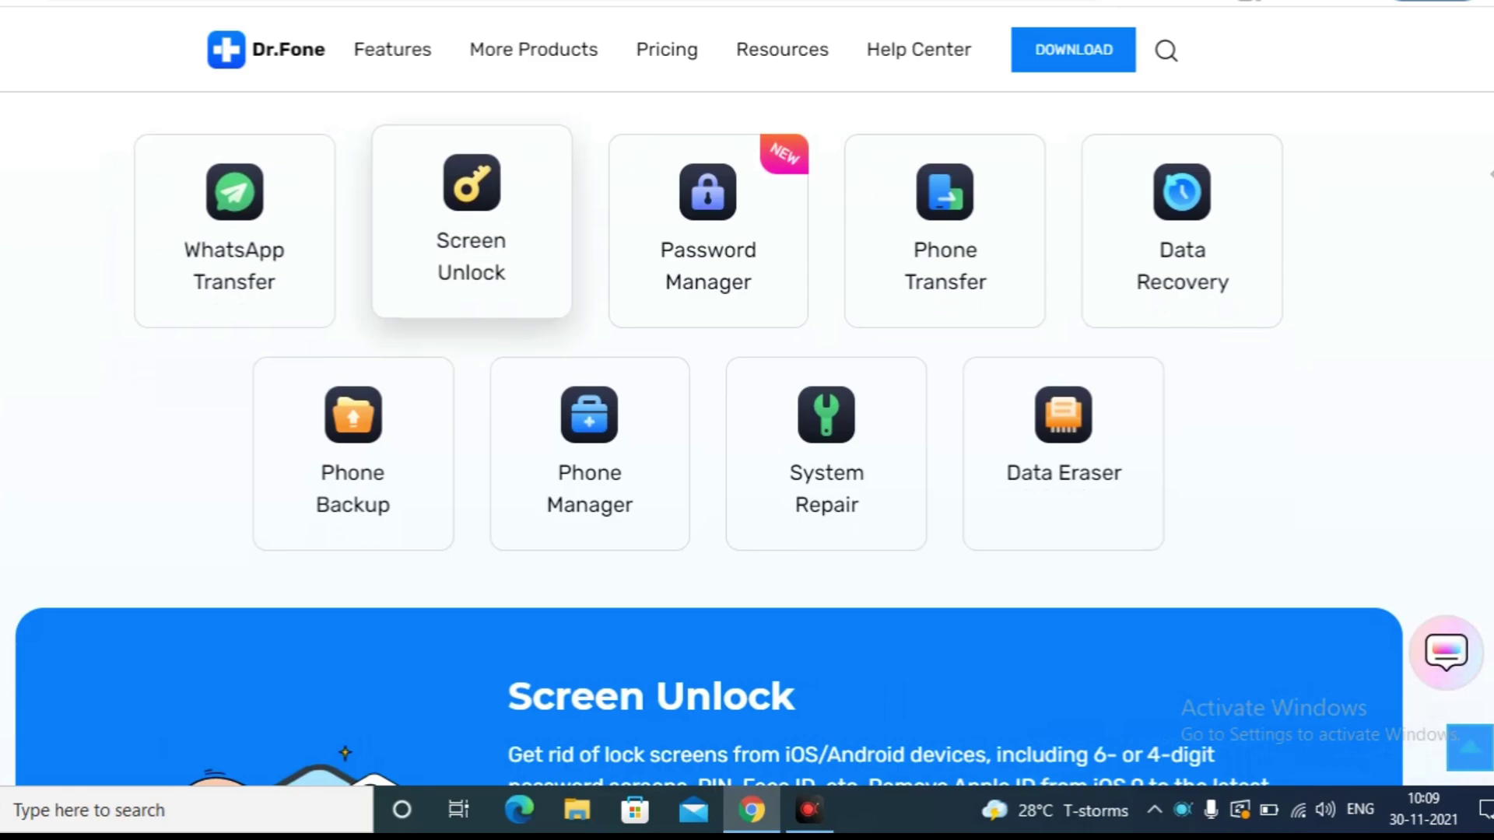
scroll(710, 440, down, 5)
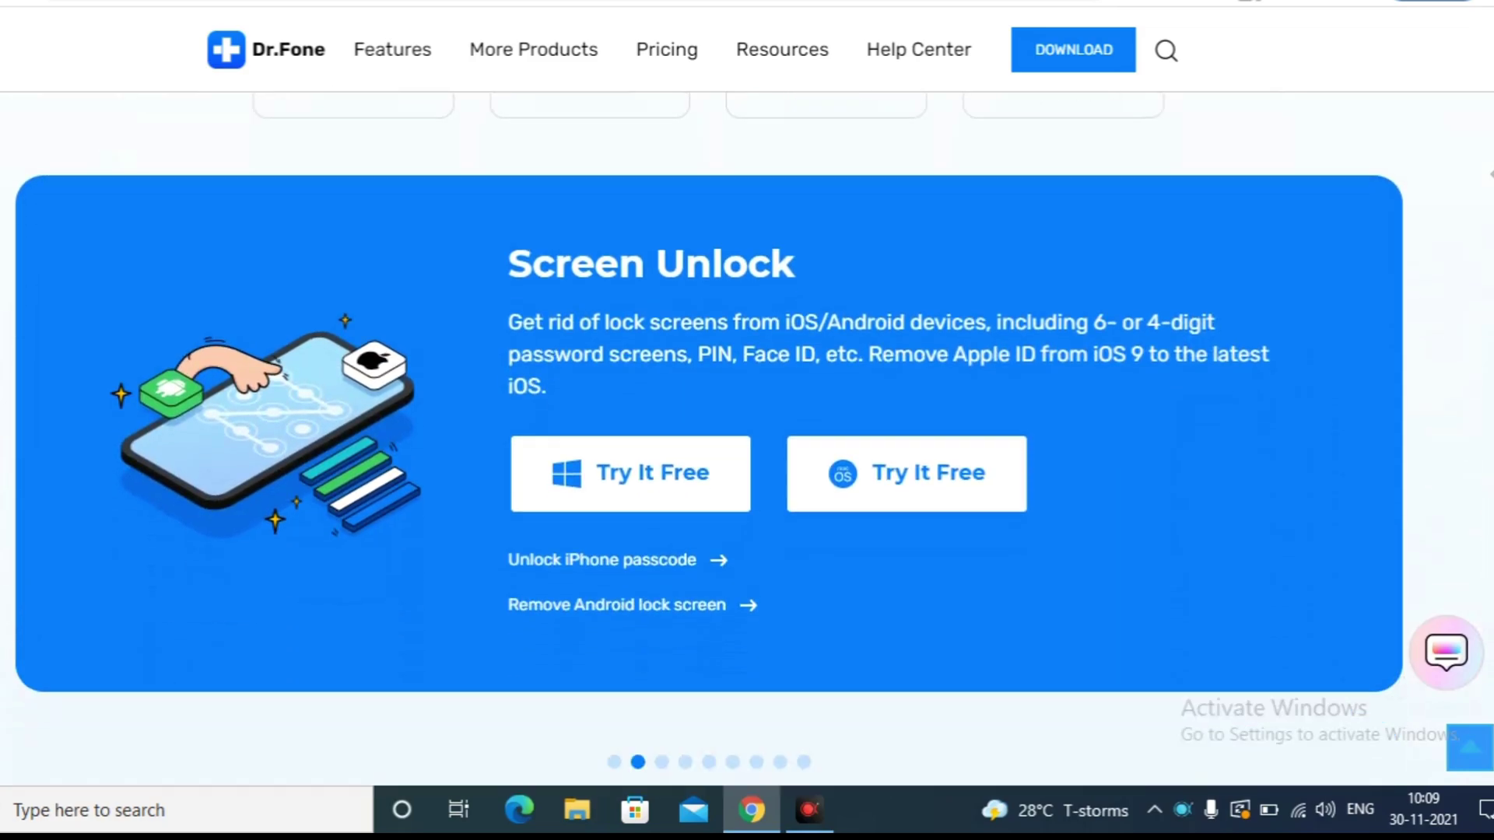
scroll(747, 467, down, 5)
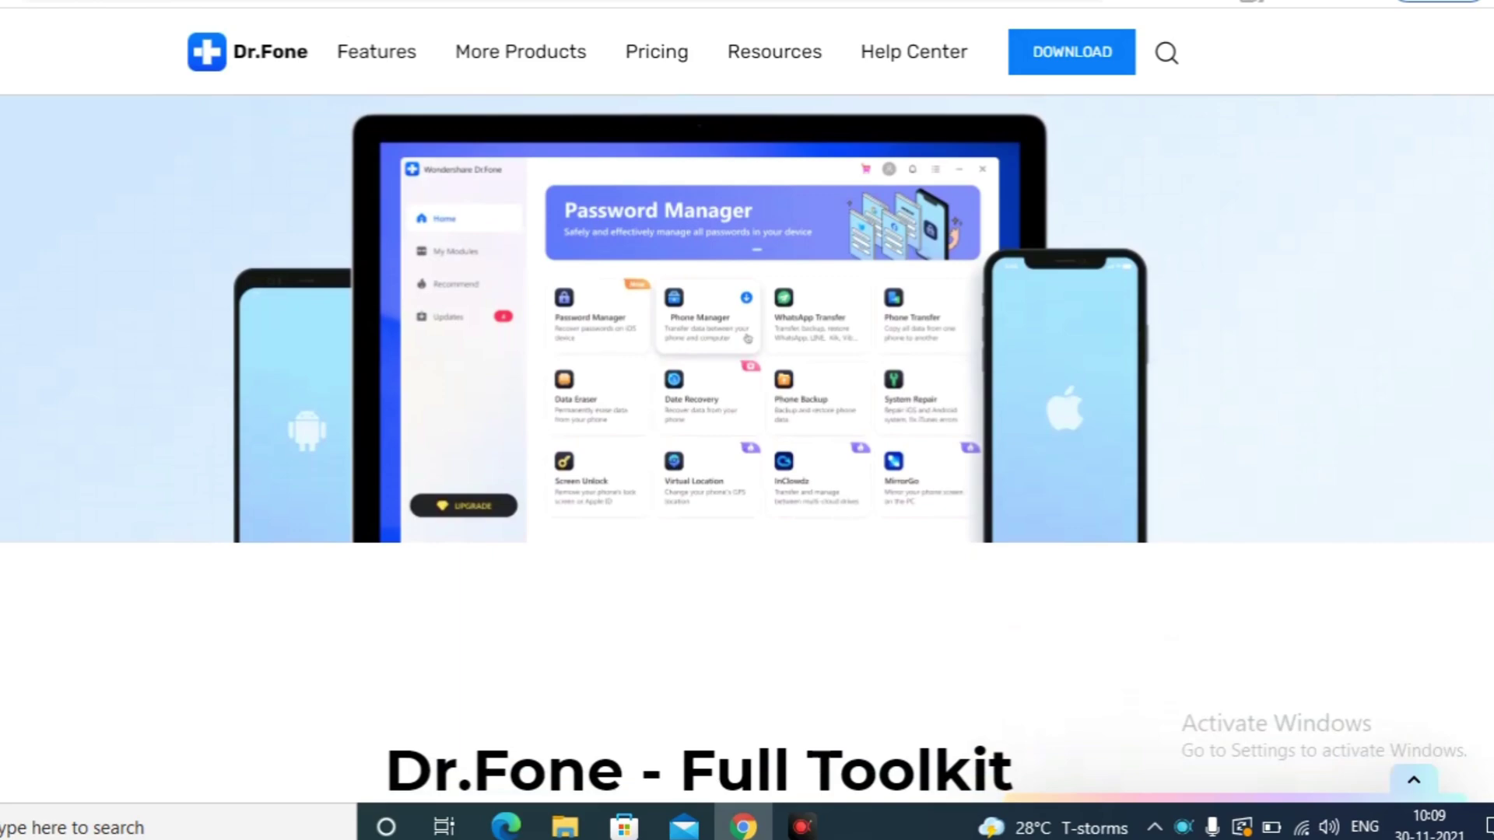
scroll(746, 467, down, 1)
scroll(747, 466, down, 3)
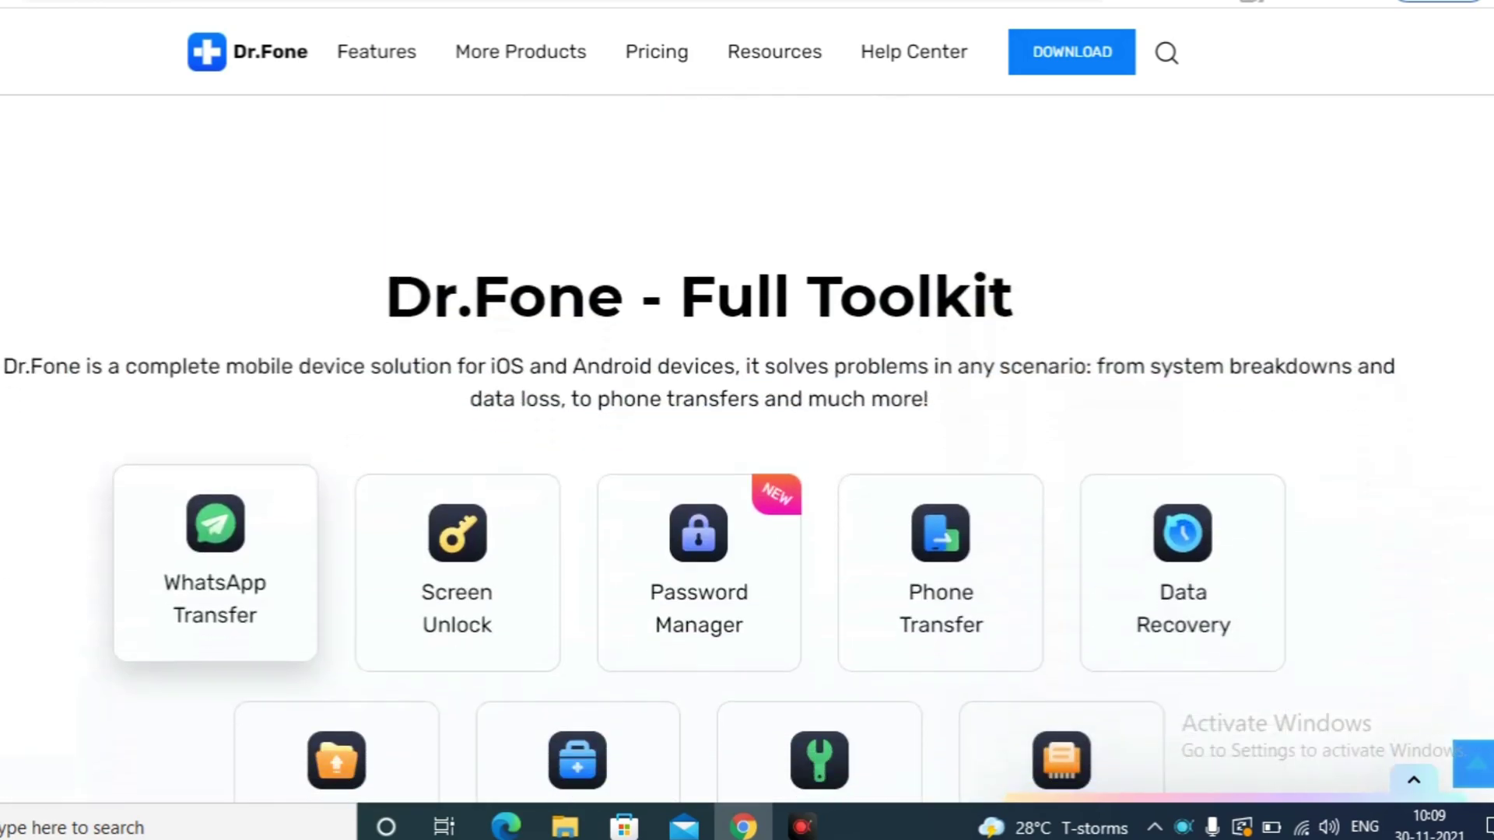
scroll(747, 468, down, 2)
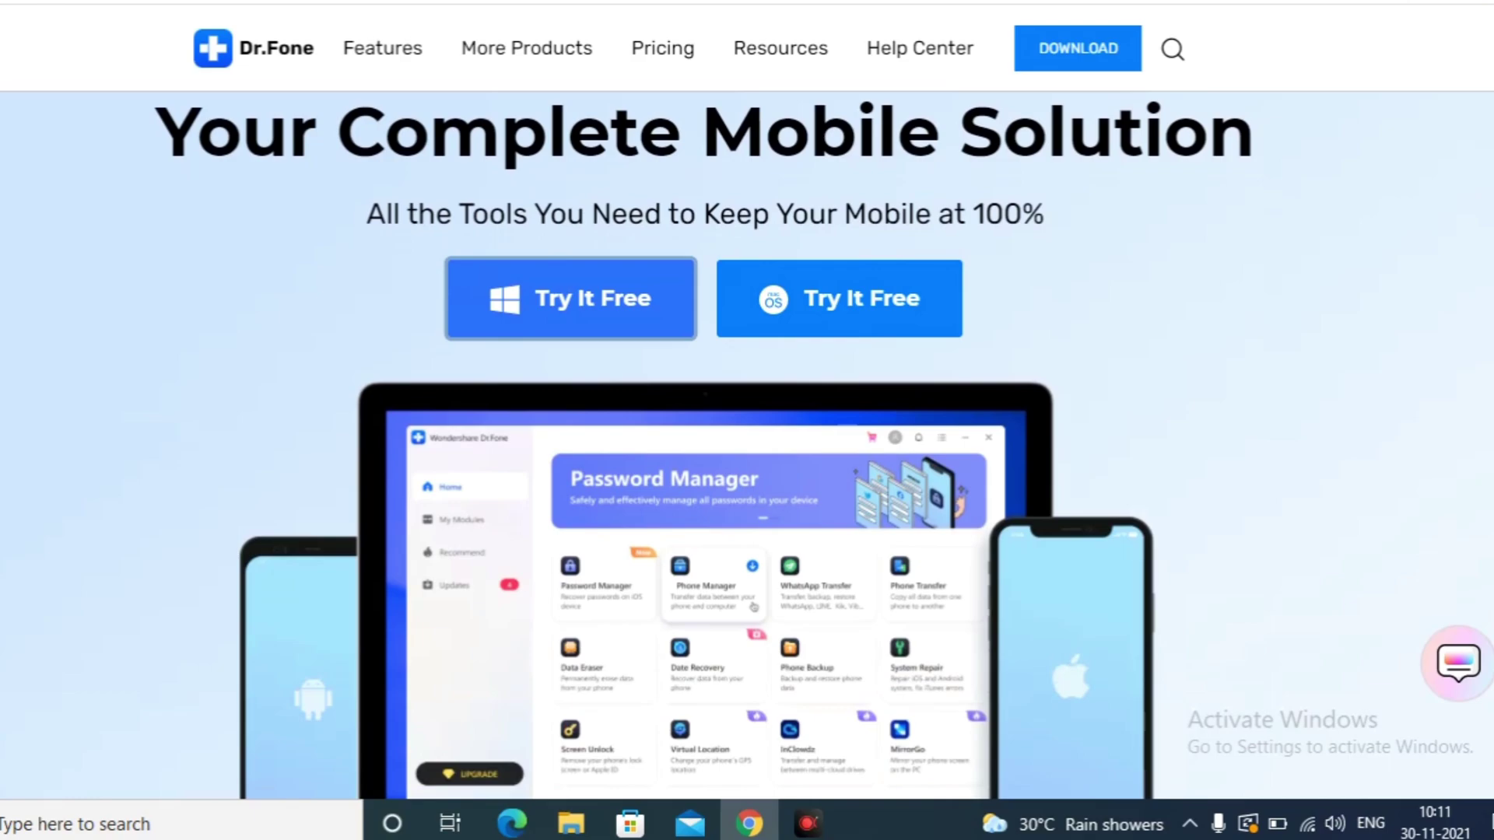
scroll(748, 444, down, 1)
scroll(747, 444, down, 1)
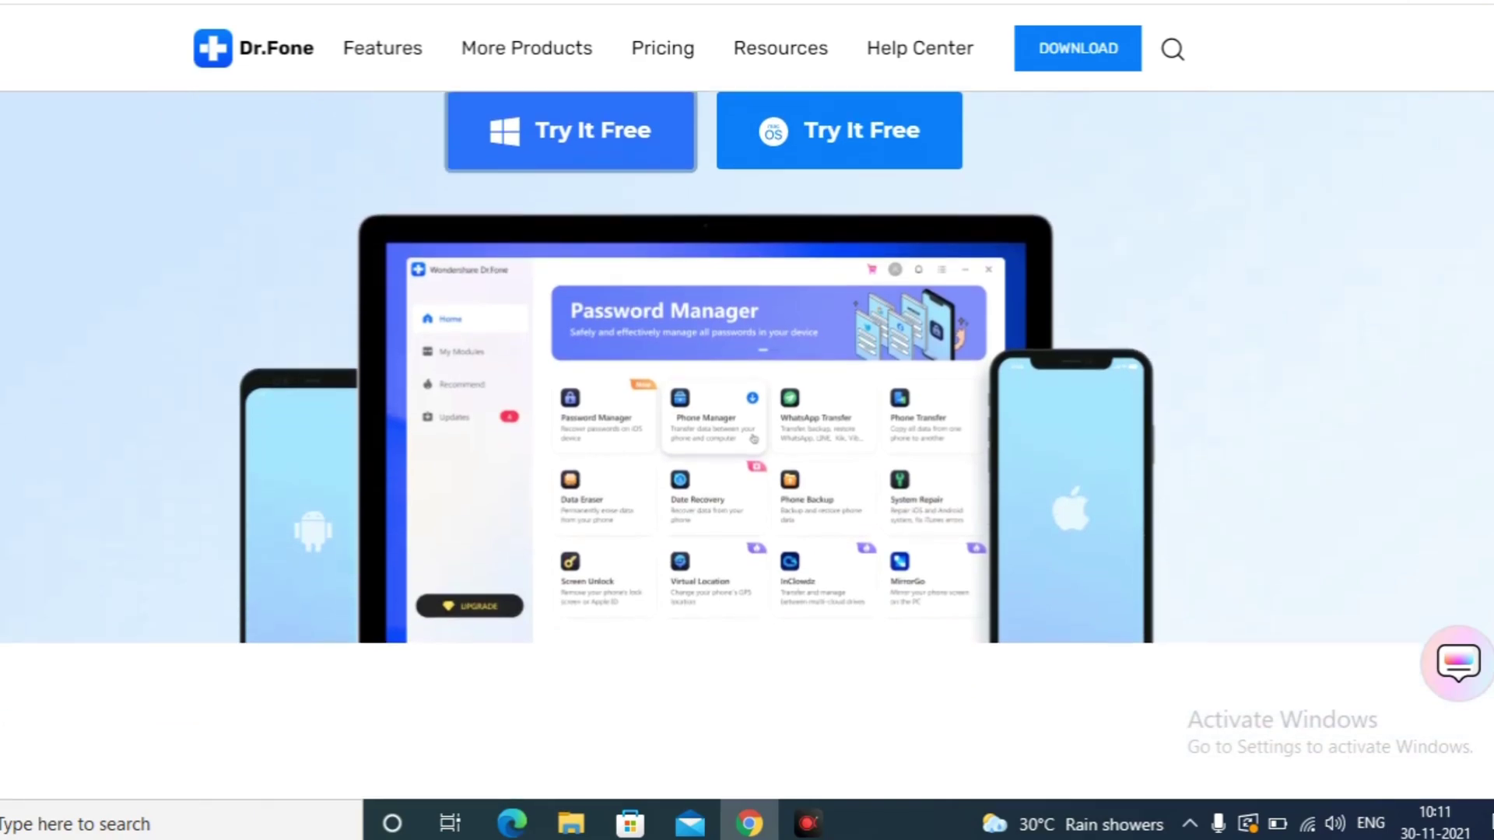
scroll(746, 444, down, 2)
scroll(747, 443, down, 2)
scroll(221, 468, down, 3)
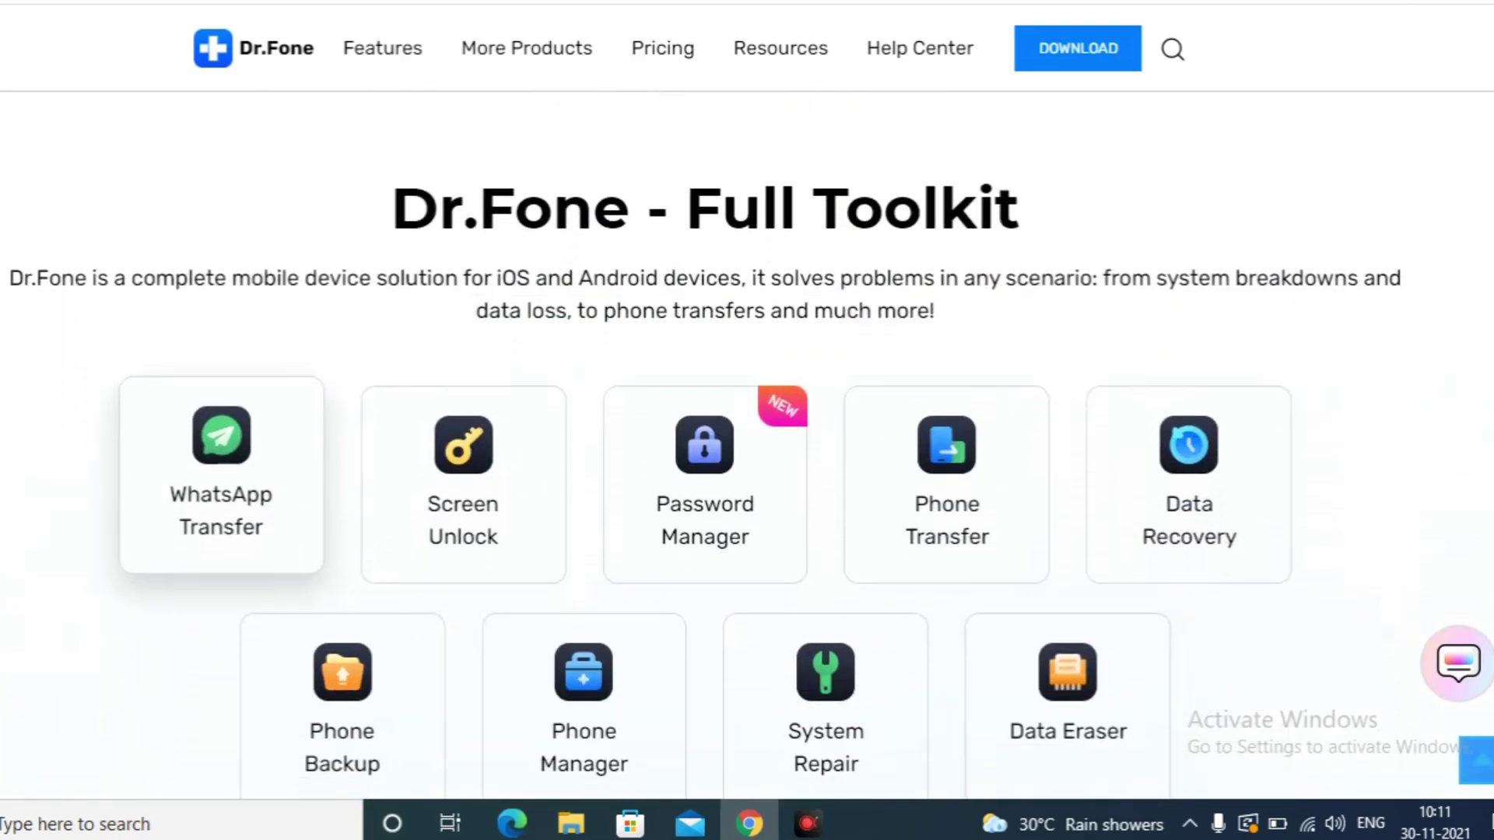
scroll(221, 233, down, 2)
scroll(708, 448, up, 2)
scroll(707, 447, up, 4)
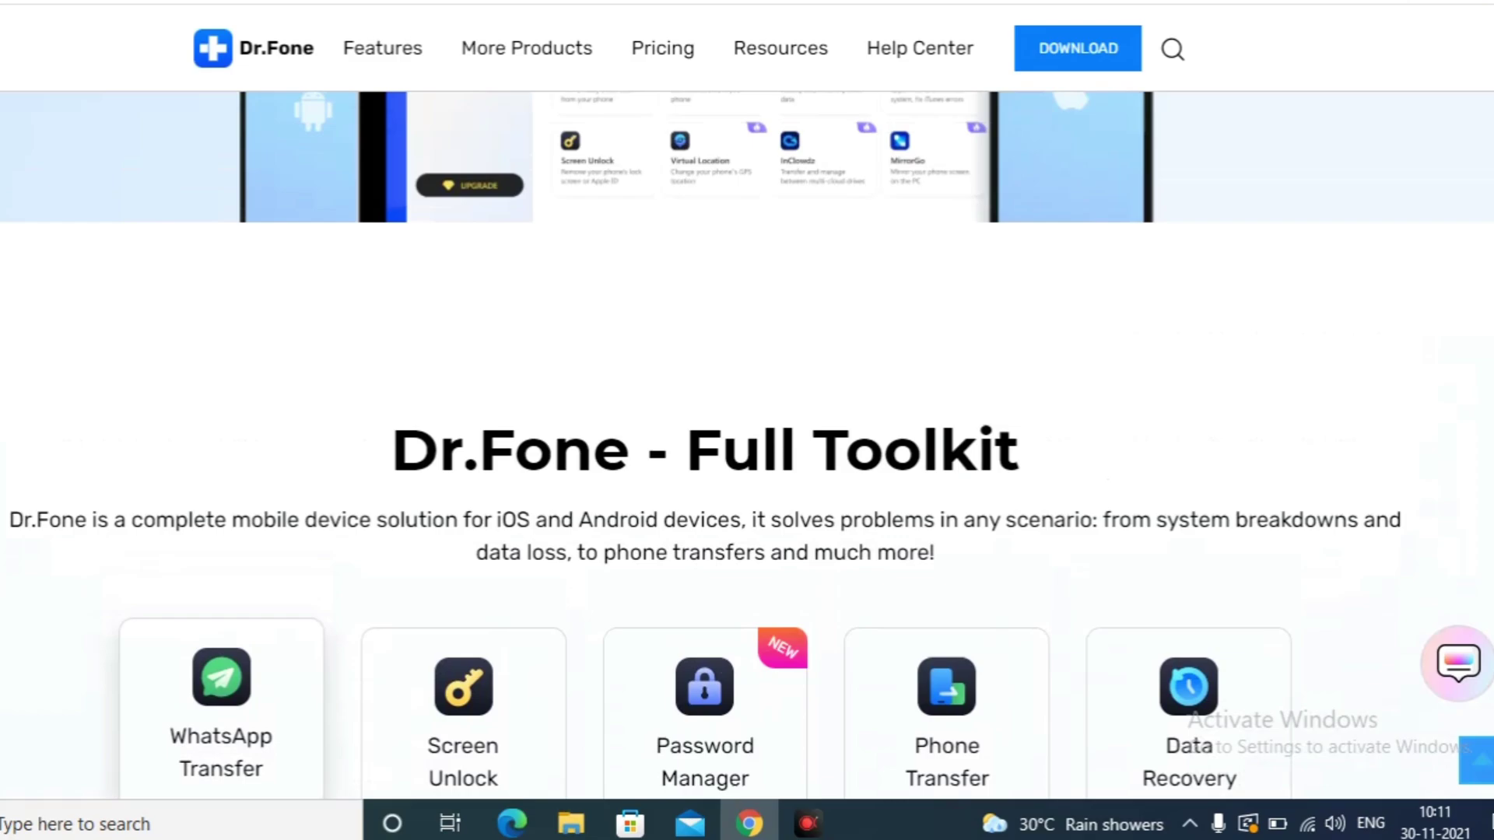
scroll(707, 448, up, 2)
scroll(747, 443, up, 3)
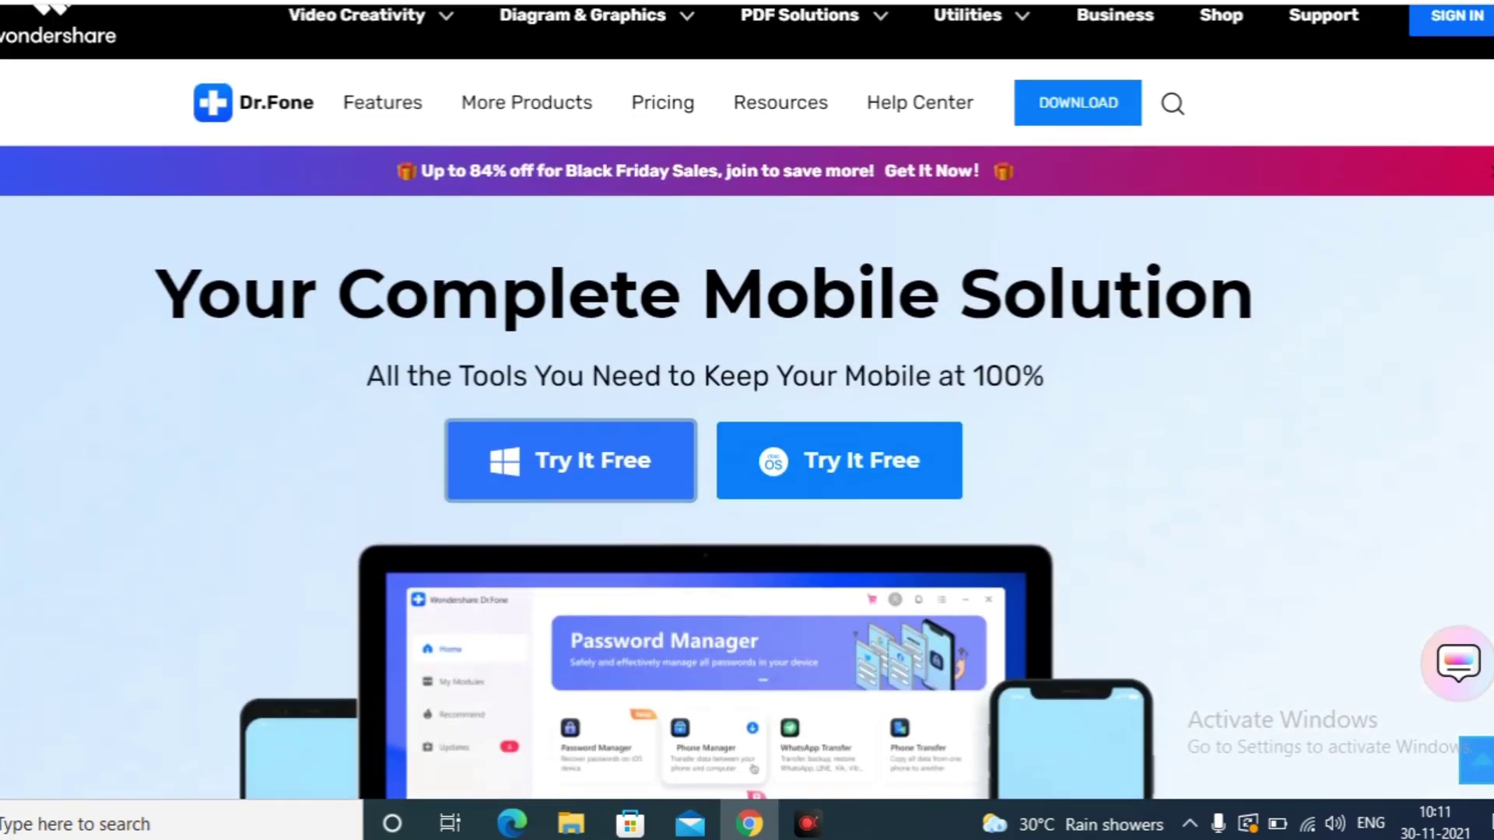
Start downloading the free Windows version of Dr.Fone from the website
click(581, 490)
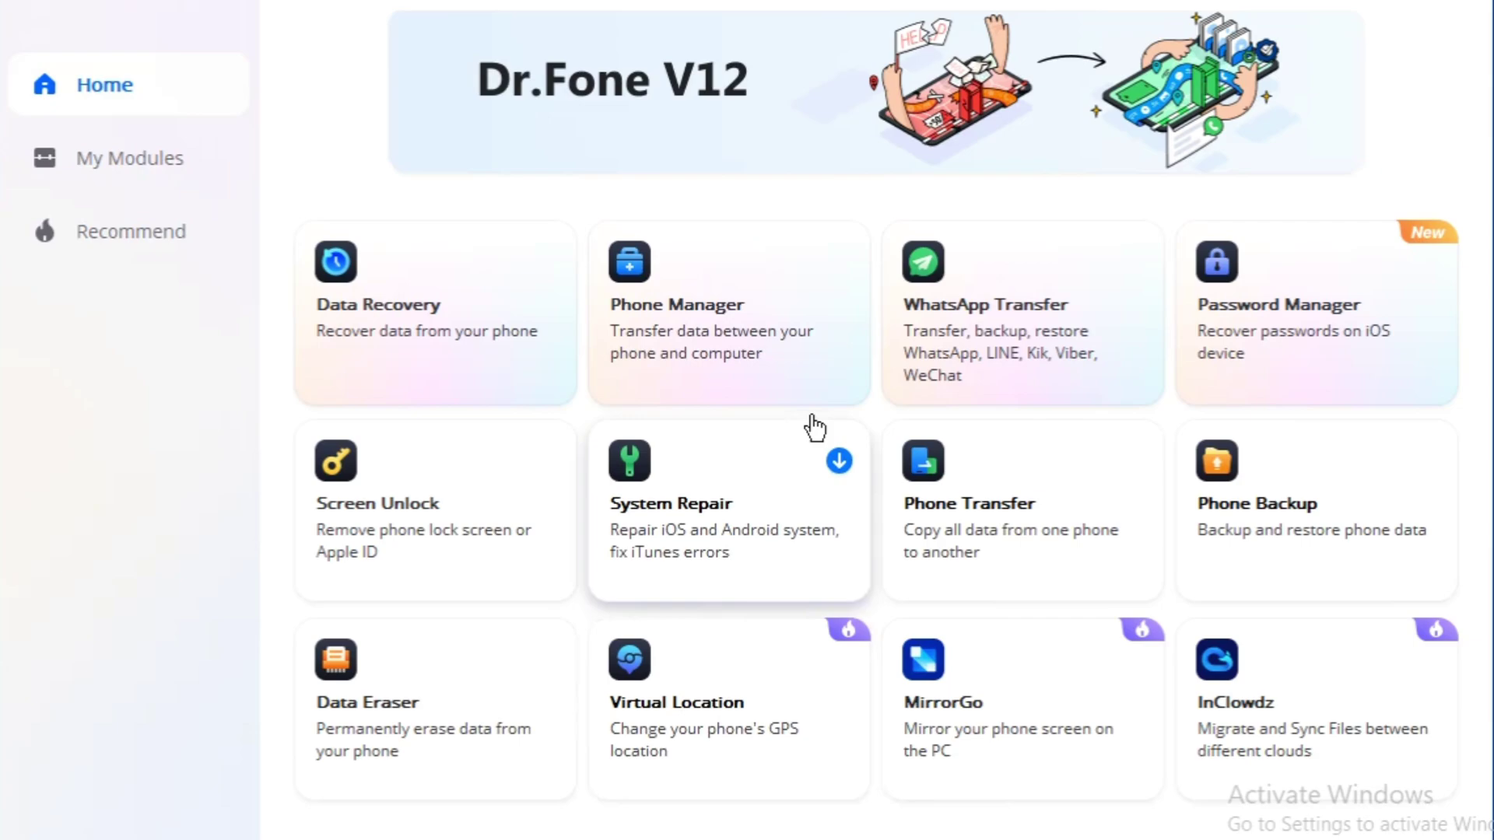
Launch the WhatsApp Transfer module from the Dr.Fone home screen
click(984, 361)
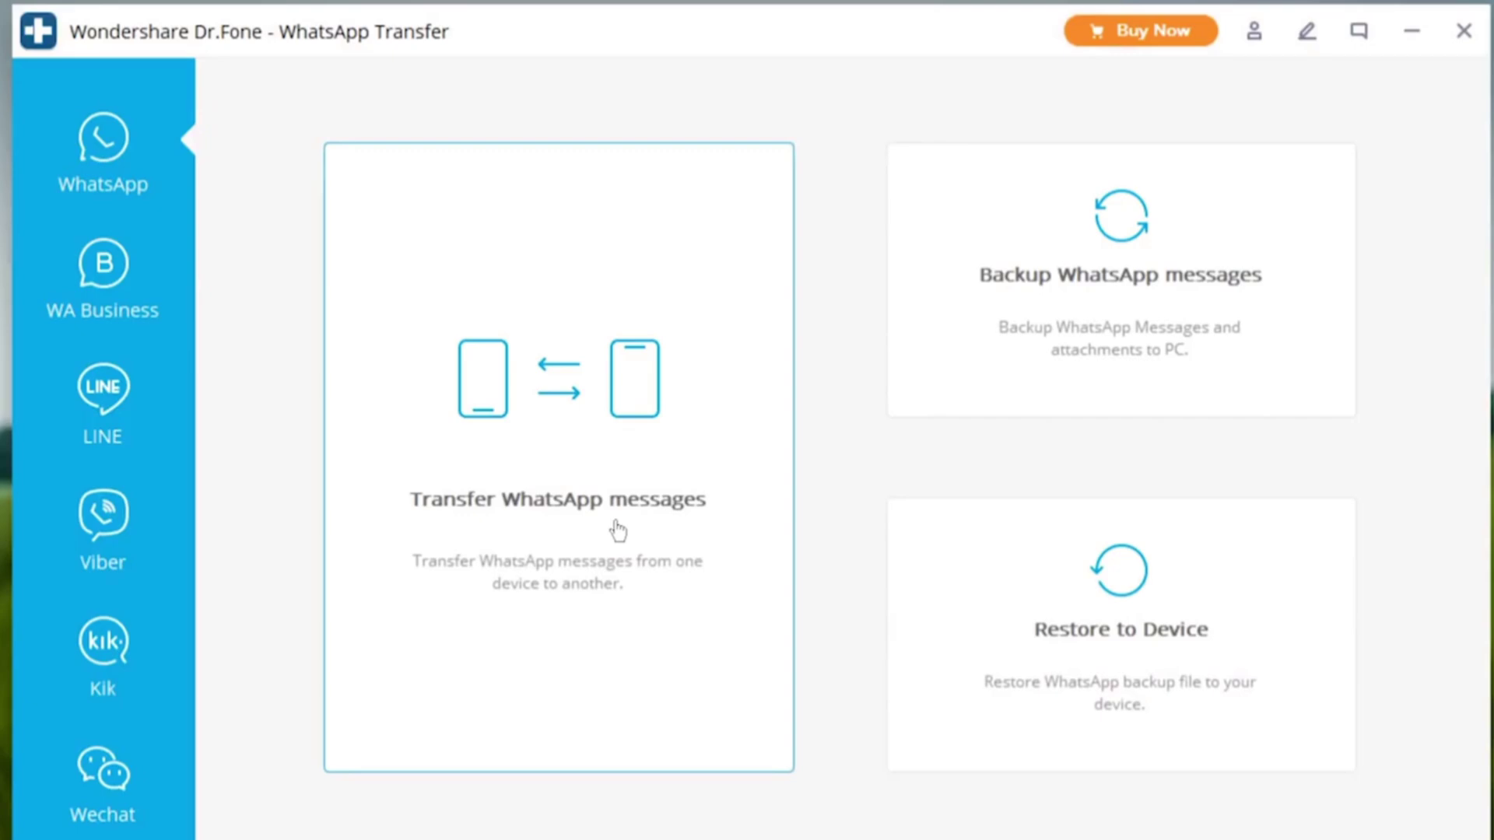
Choose 'Transfer WhatsApp messages' so the Galaxy S9+ and iPhone XR appear as source and destination
click(616, 531)
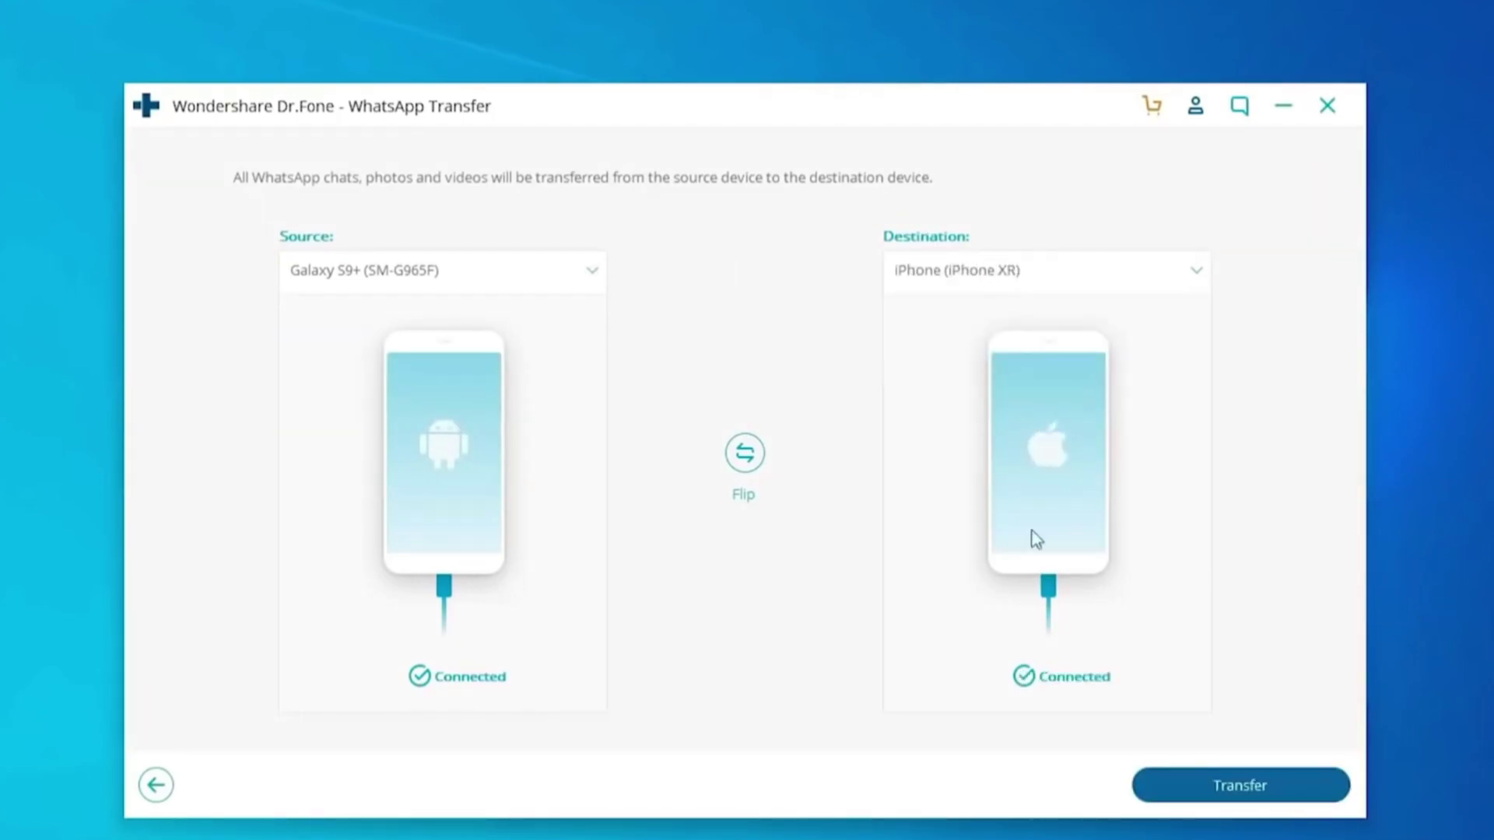
Begin the transfer to the iPhone, choosing Yes to keep its existing WhatsApp data and continuing
click(1248, 790)
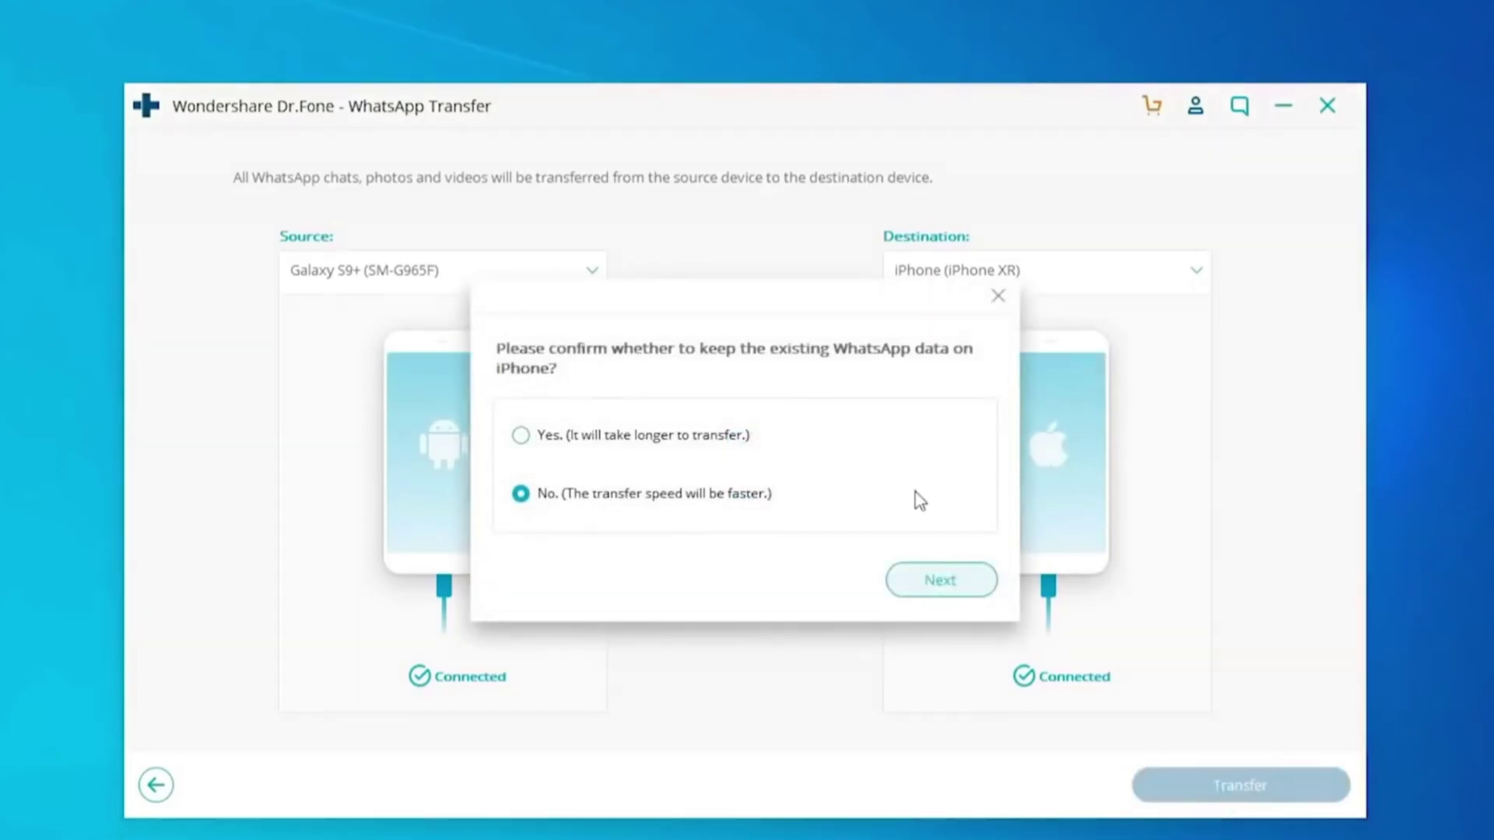
click(520, 435)
click(959, 590)
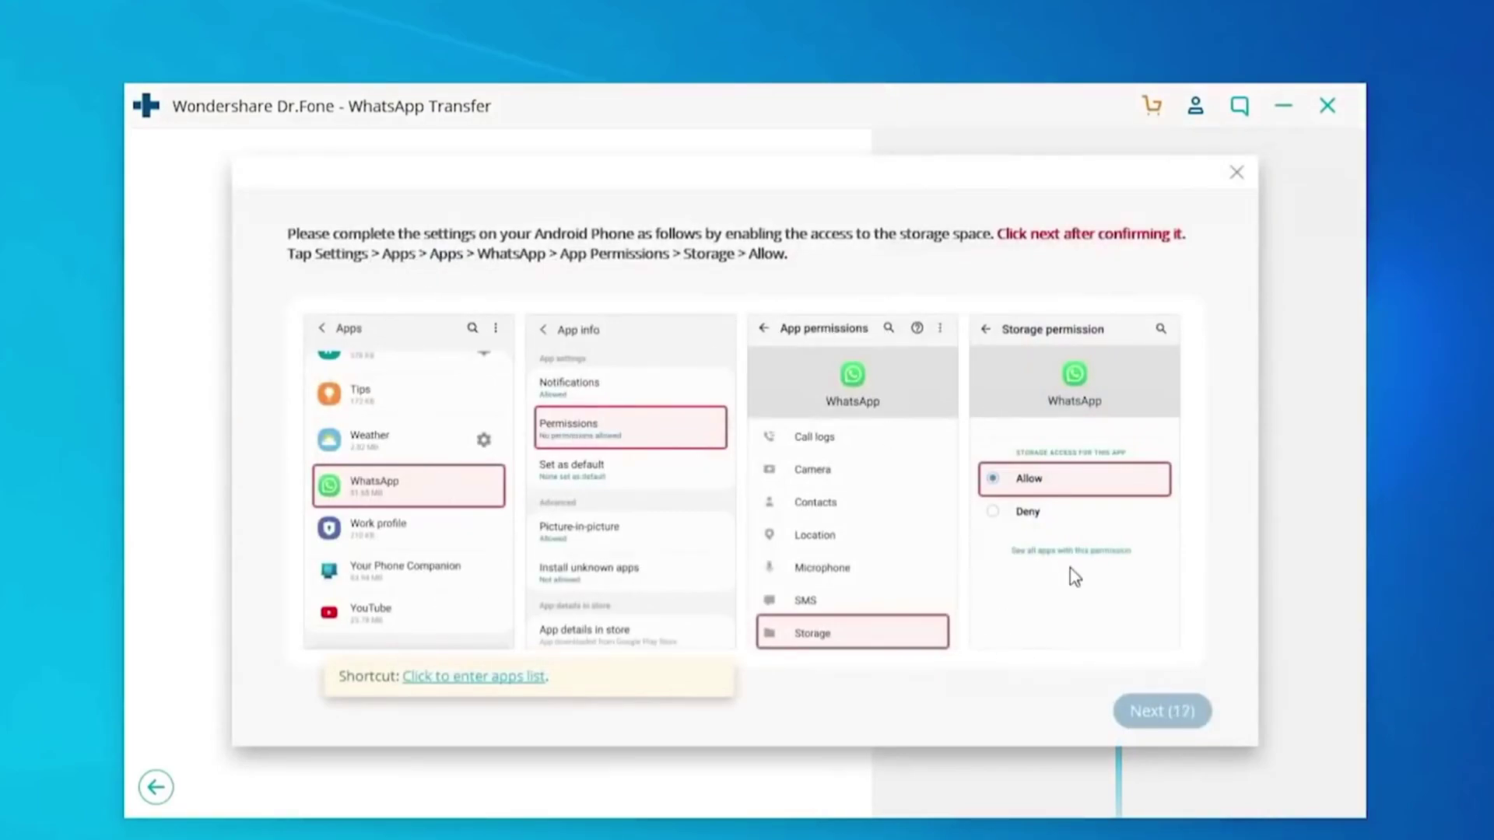
Continue past the Android storage-access step and confirm WhatsApp is logged in on the iPhone
click(1165, 711)
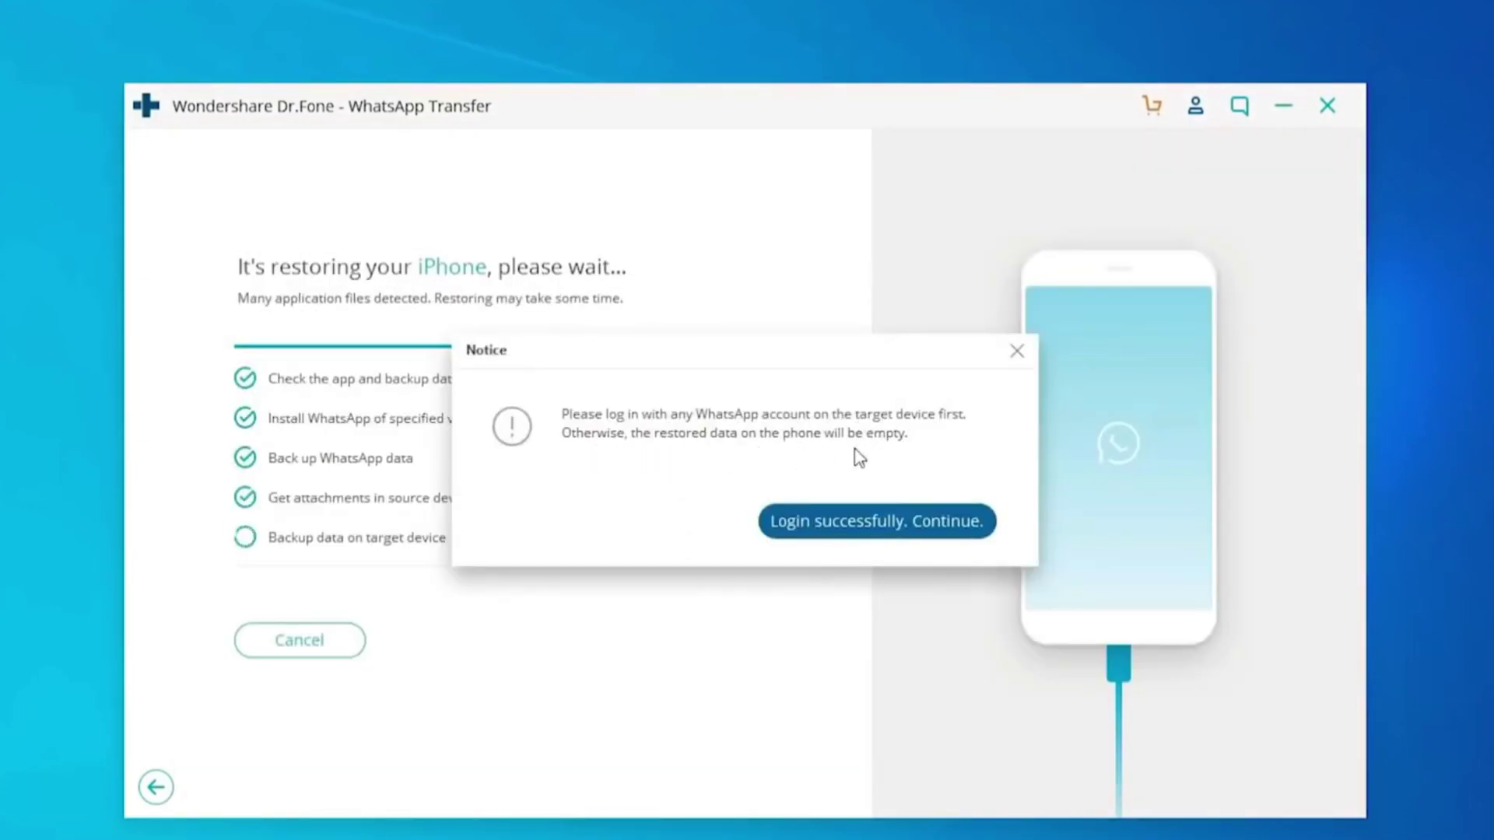
click(894, 518)
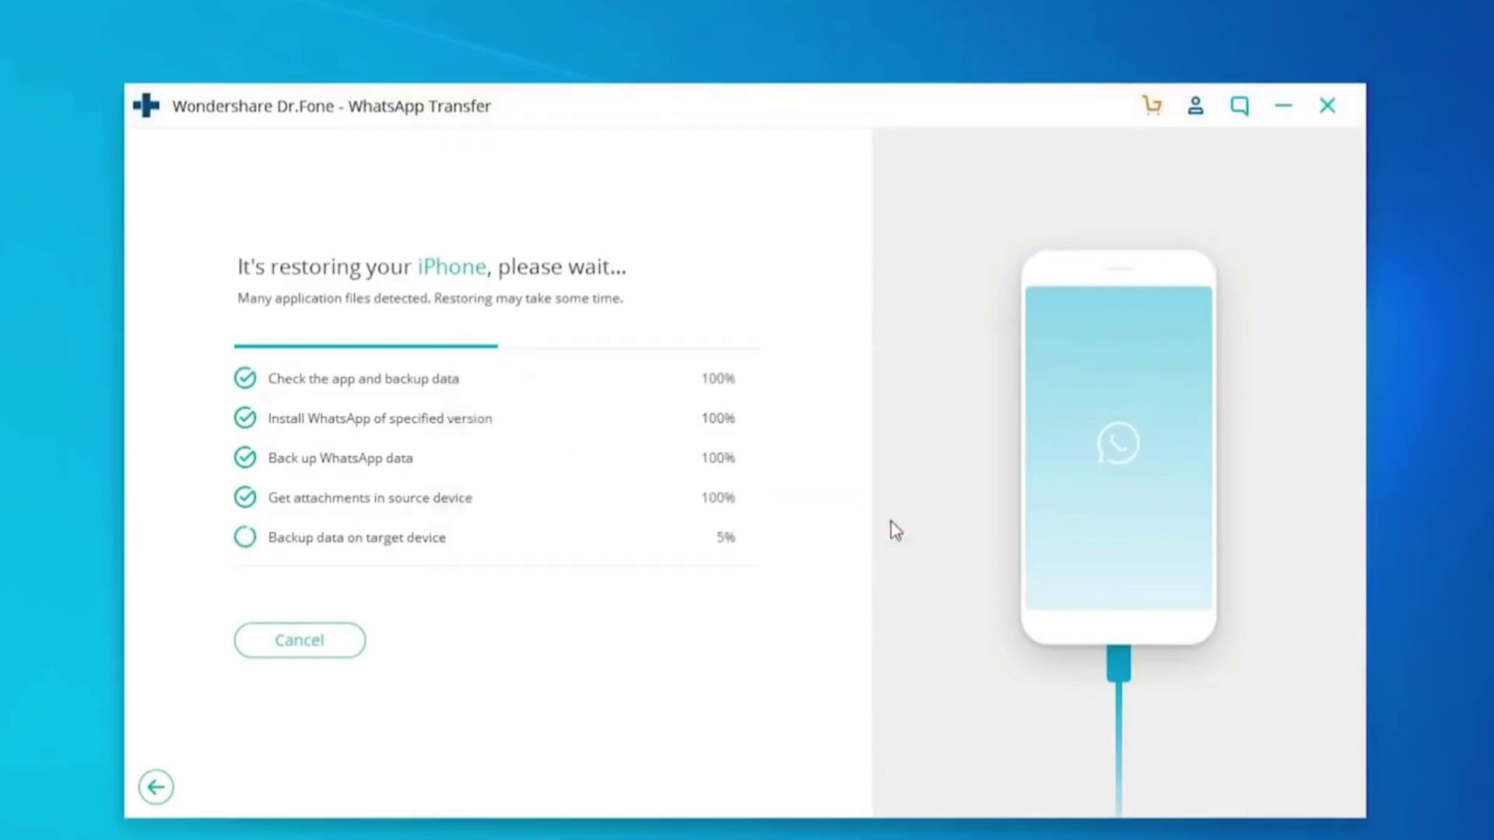
drag(757, 496, 731, 560)
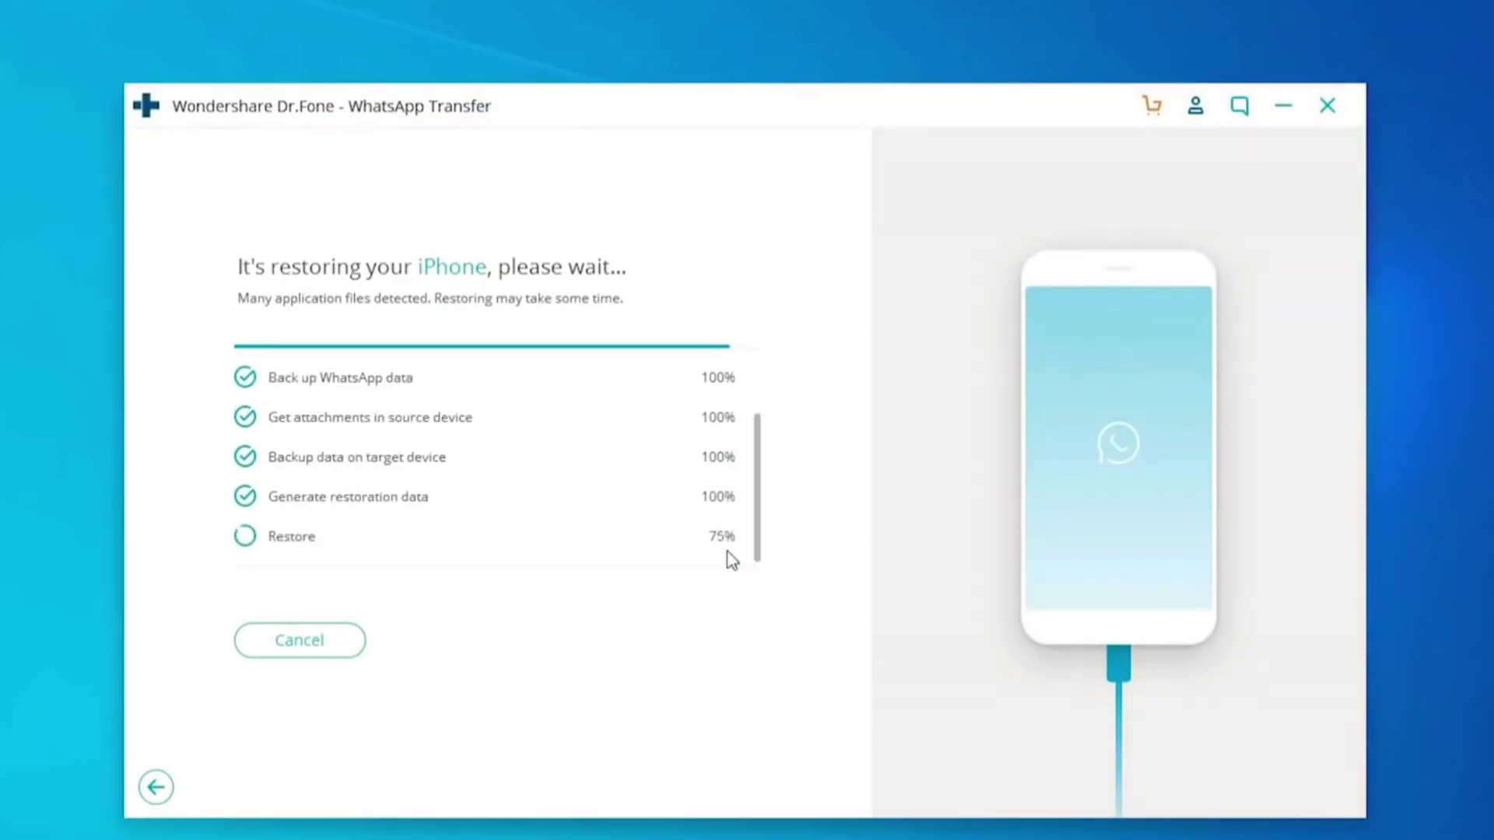